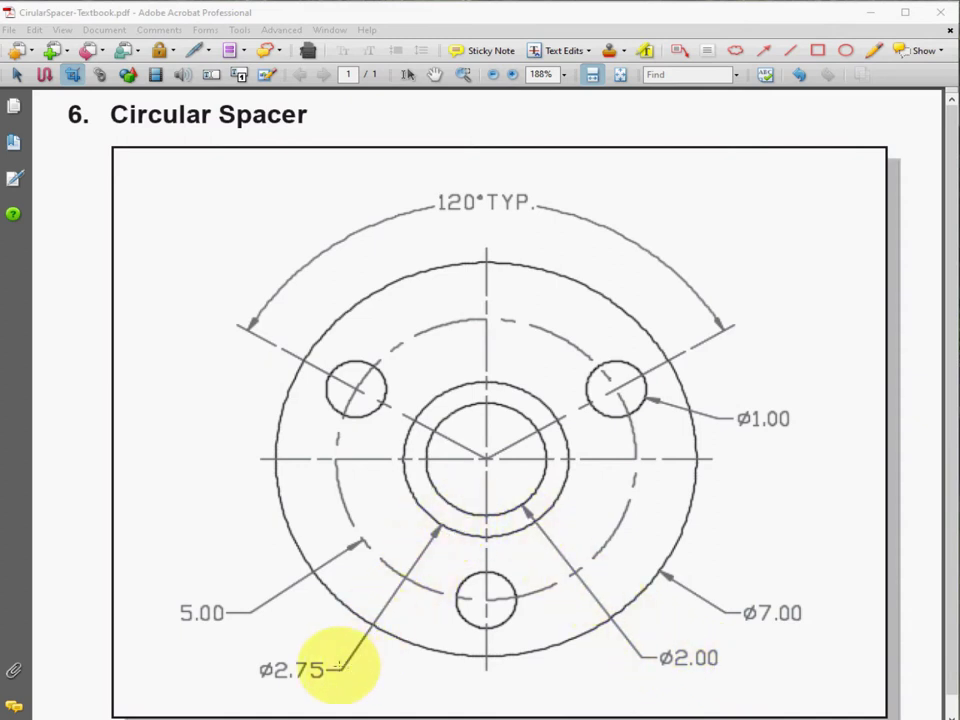
Minimize the Circular Spacer textbook PDF to reveal the blank AutoCAD drawing.
left_click(873, 14)
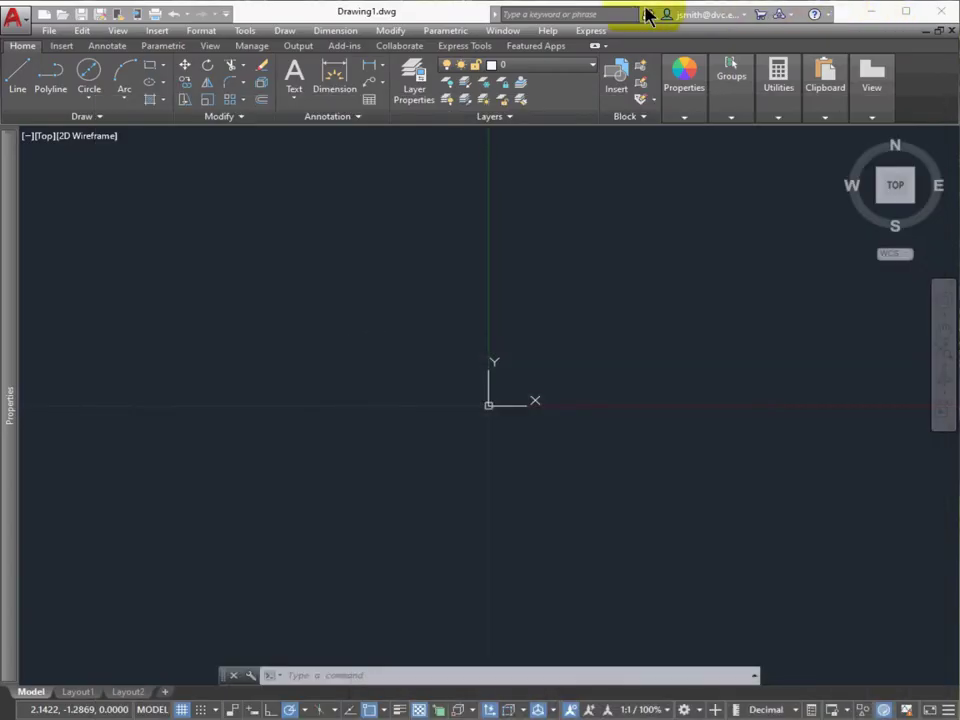
Draw a Center, Diameter circle at 0,0 with diameter 2, then return to the top view.
left_click(91, 101)
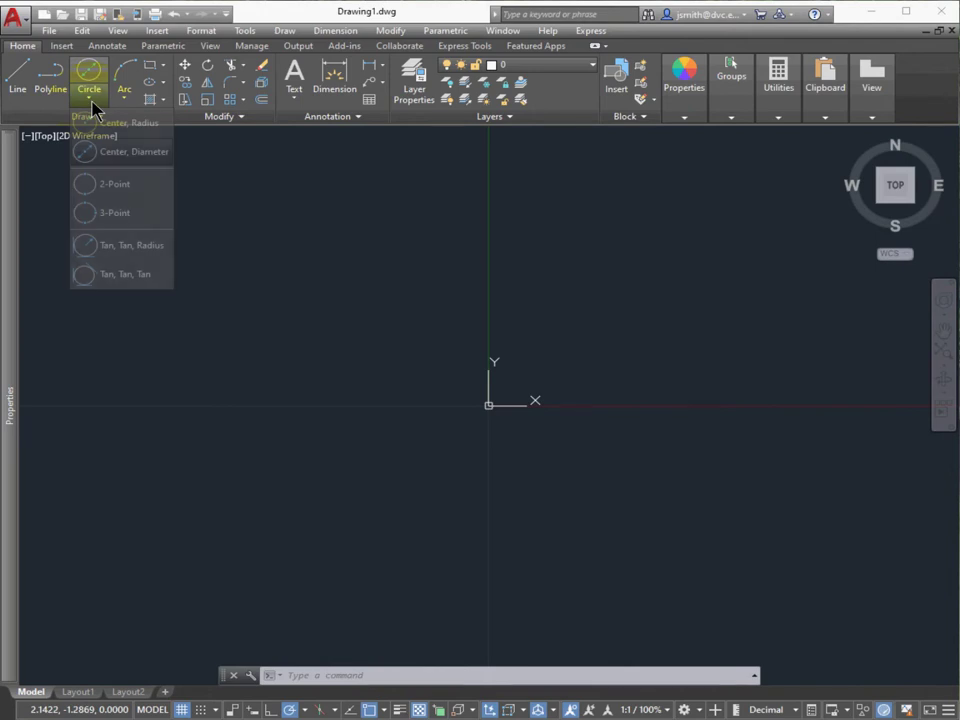
left_click(118, 158)
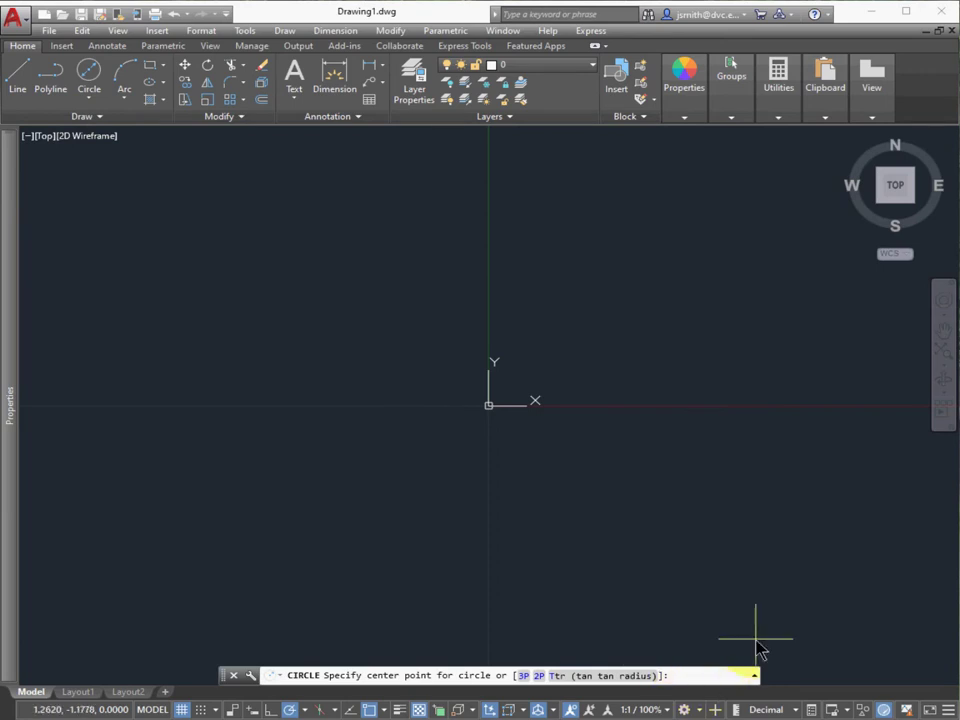
type("0,0")
key("Return")
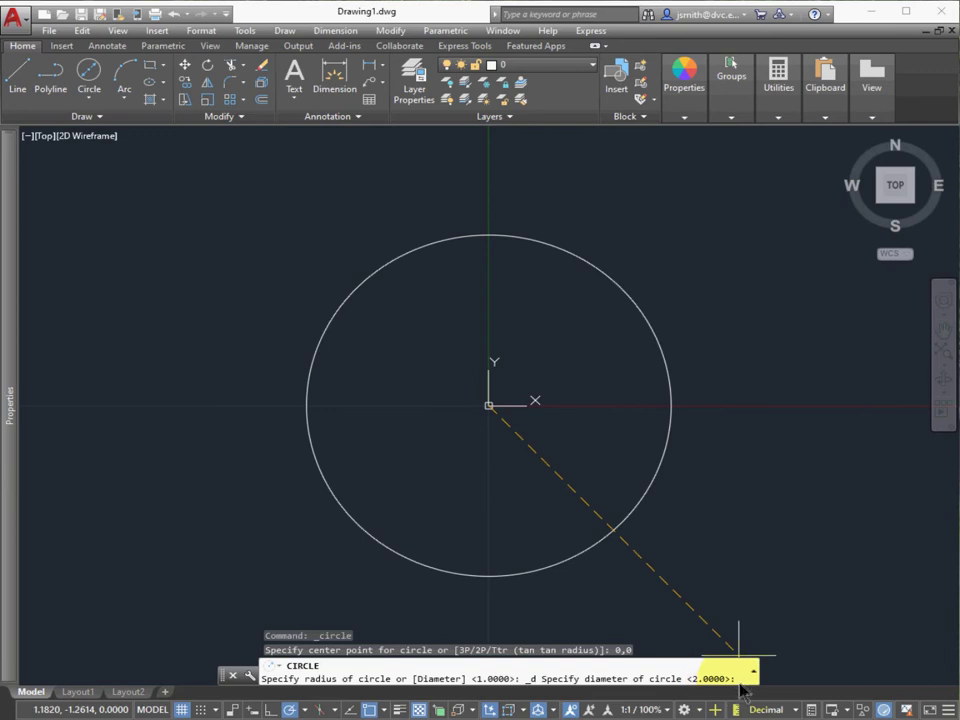
type("2")
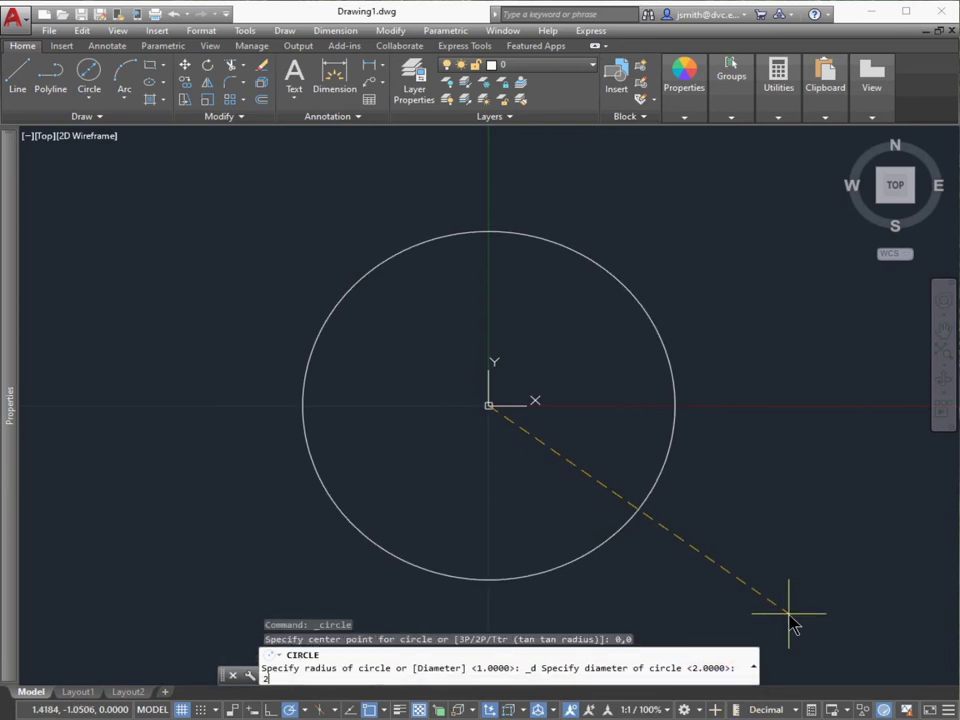
key("Return")
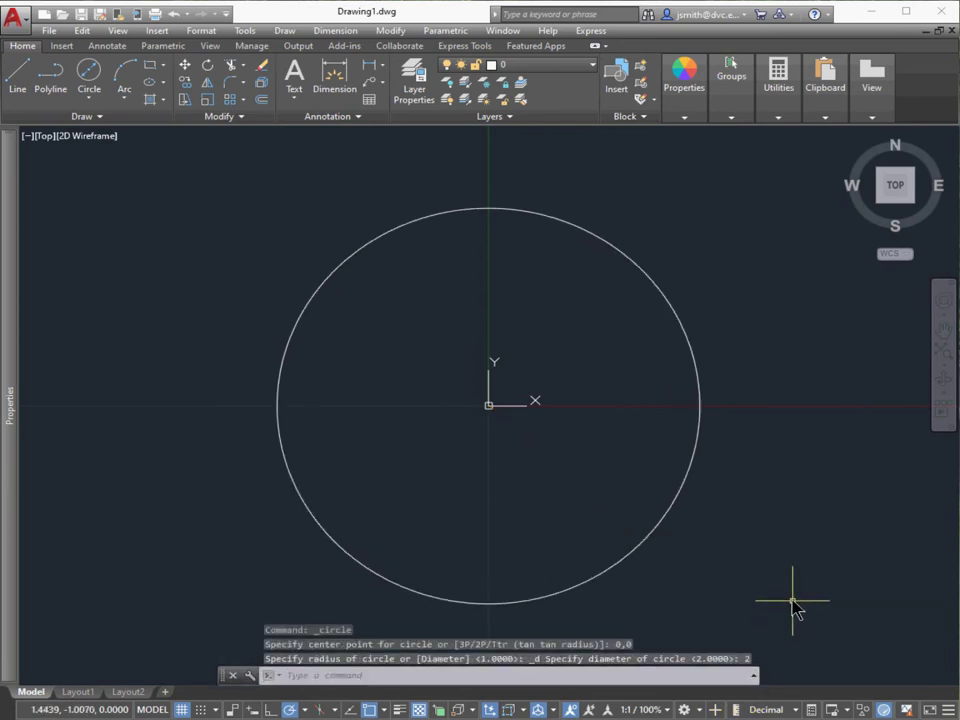
left_click(894, 182)
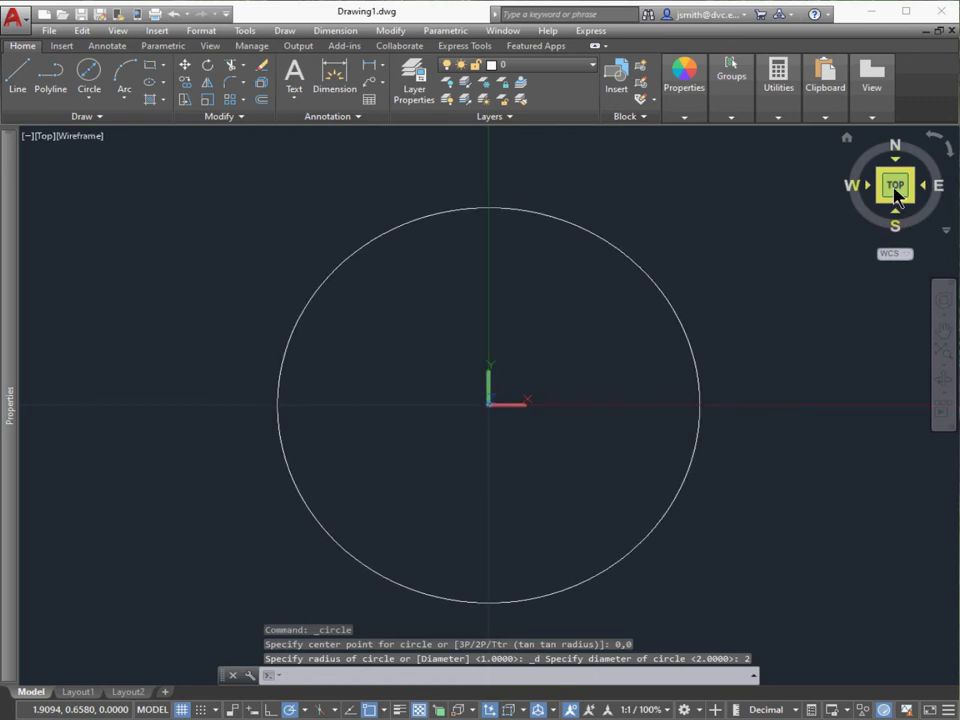
Draw a diameter 2.75 circle centred at 0,0 and refit the top view to show both.
left_click(96, 98)
left_click(118, 156)
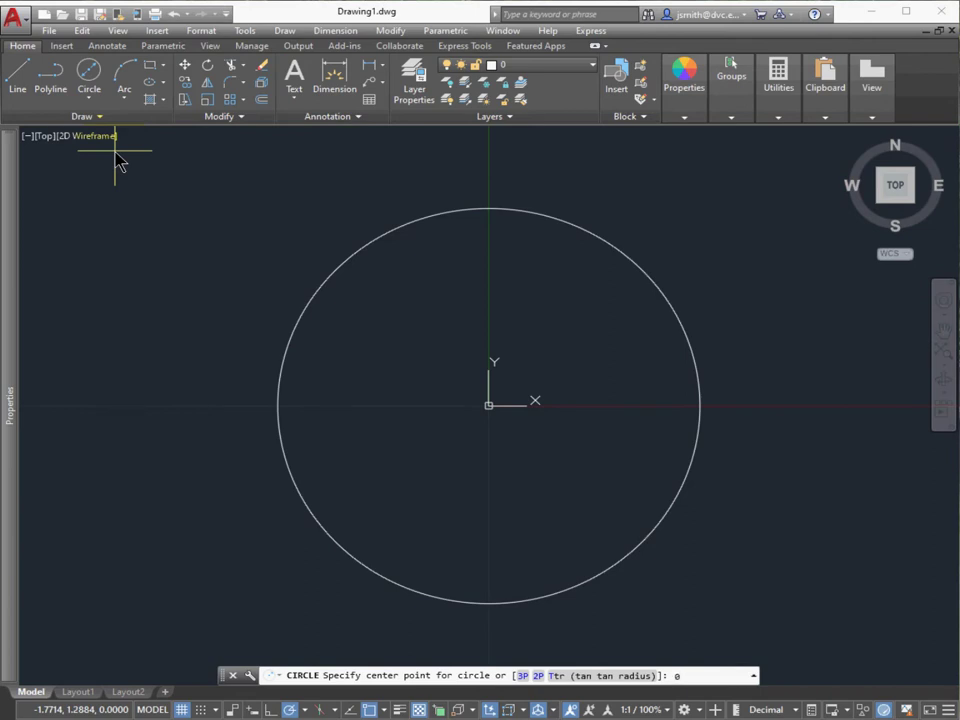
key("Return")
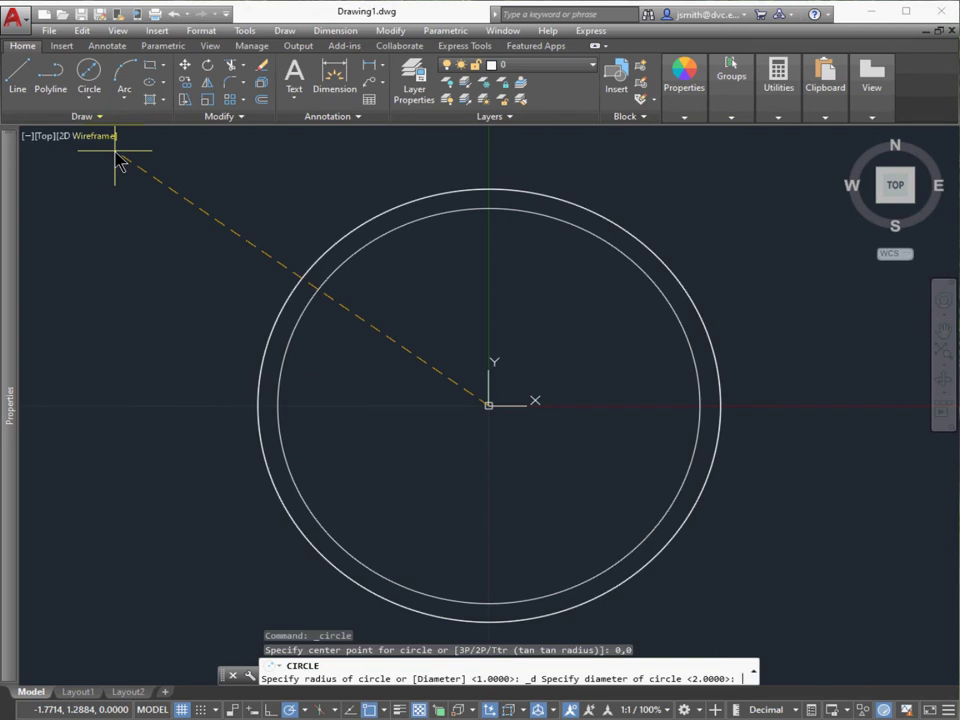
type("2.75")
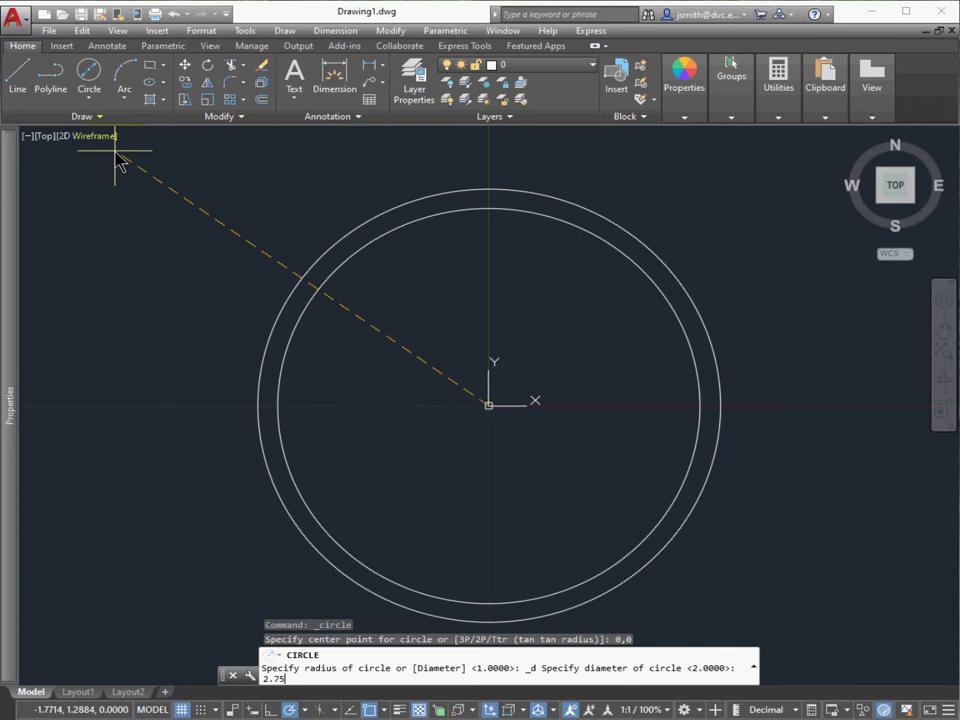
key("Return")
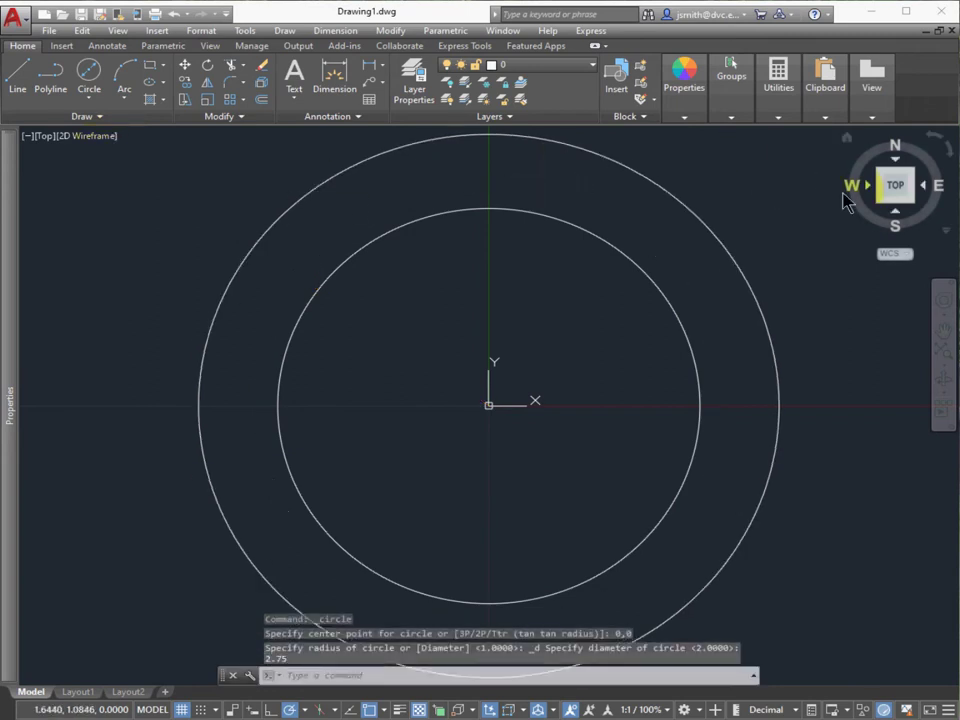
left_click(890, 190)
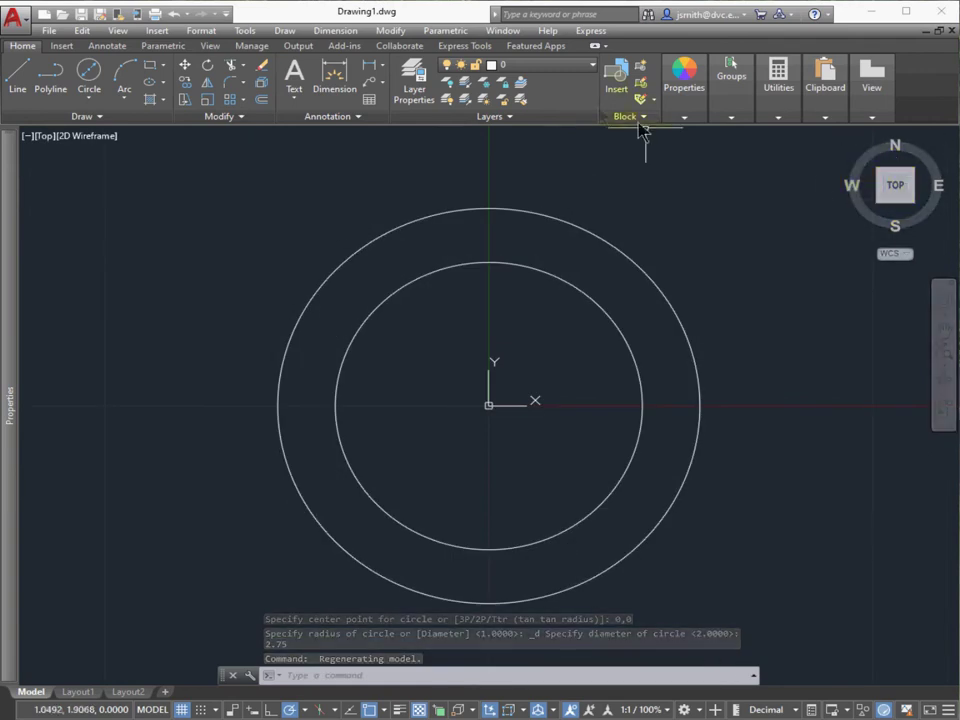
Add diameter dimensions: Ø2.0000 on the inner circle lower right, Ø2.7500 on the outer lower left.
left_click(378, 68)
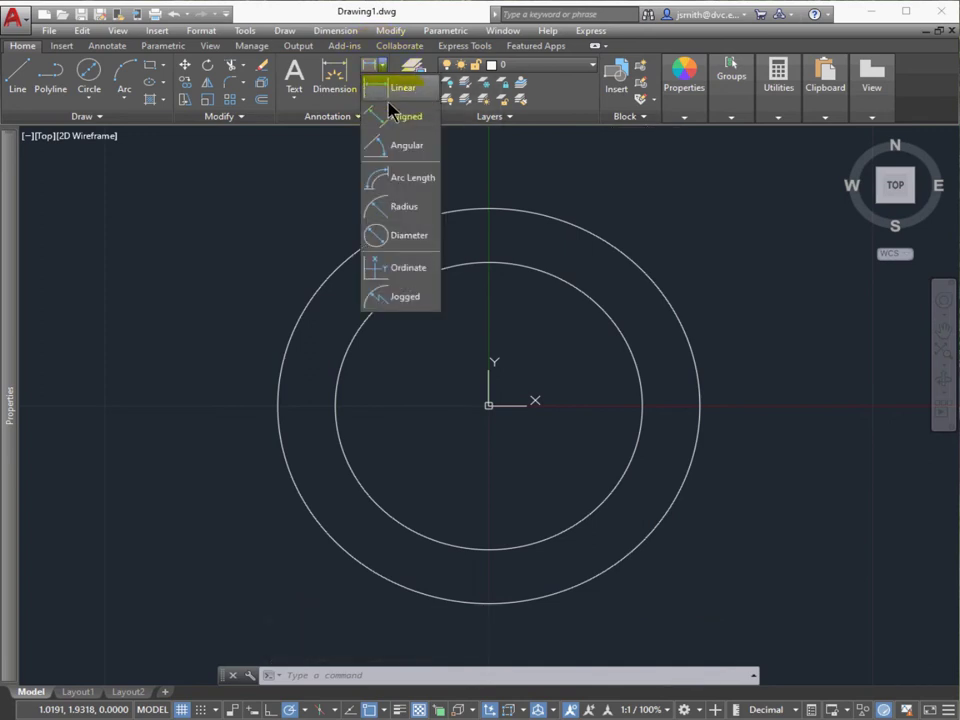
left_click(603, 514)
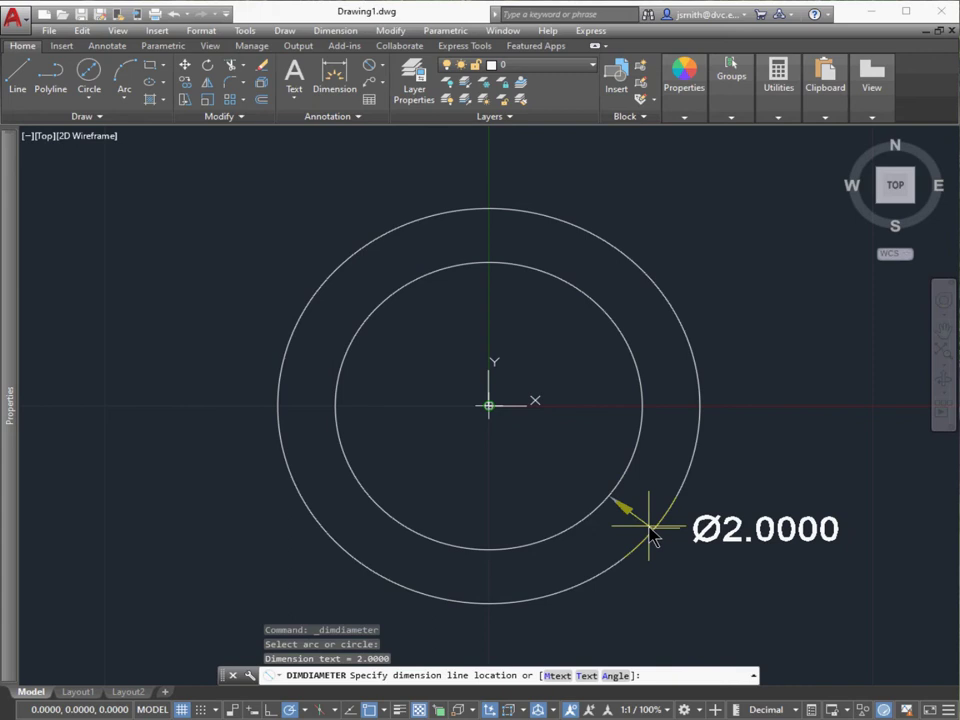
scroll(650, 535, "down", 5)
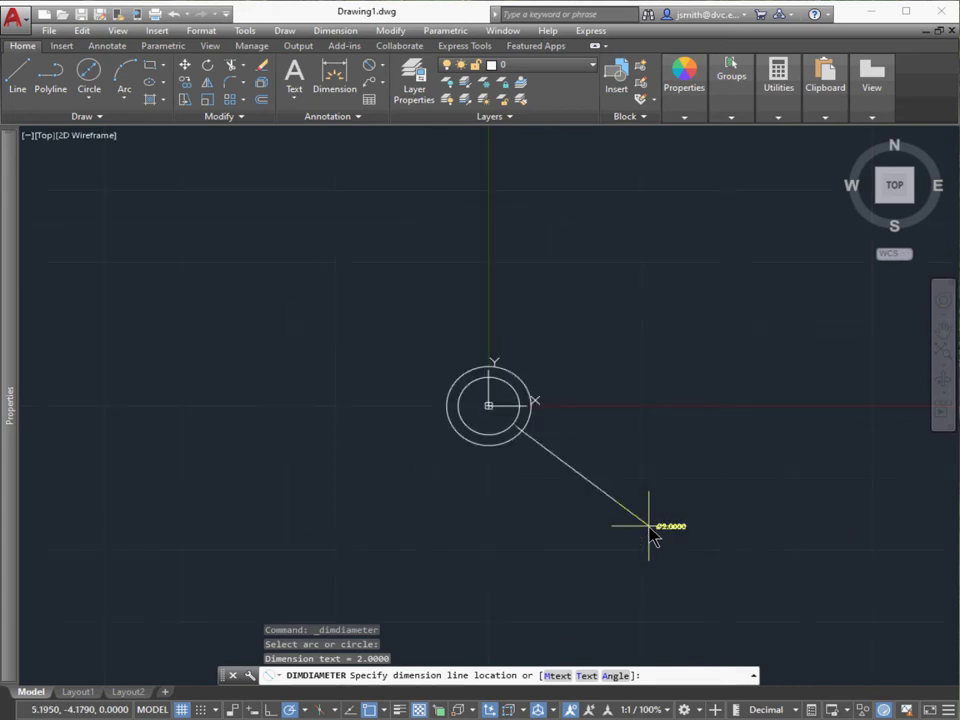
left_click(550, 470)
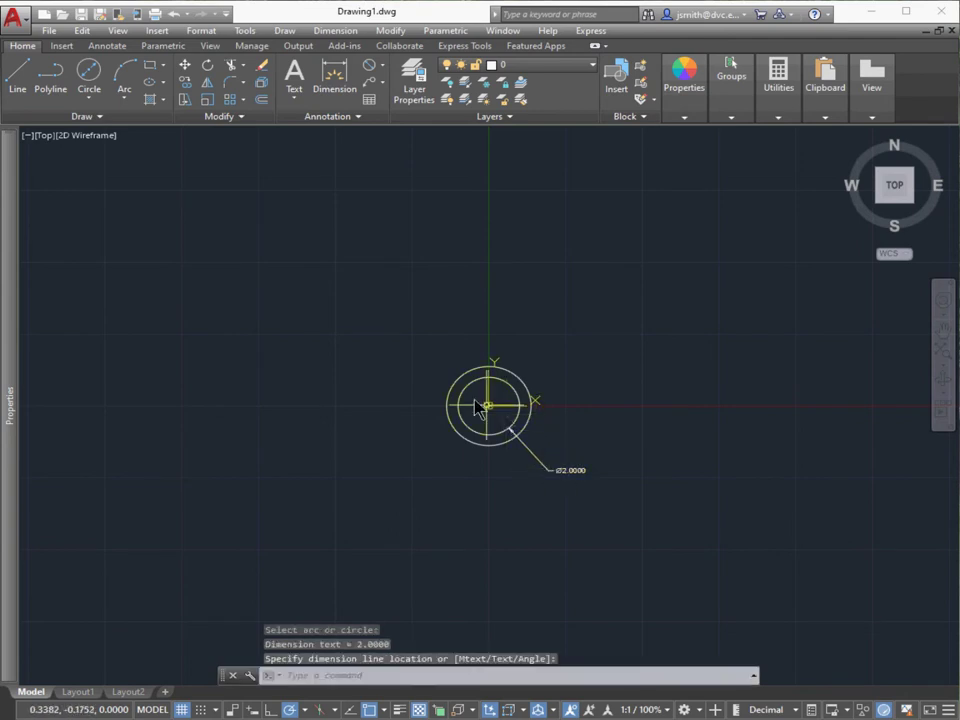
scroll(494, 400, "up", 2)
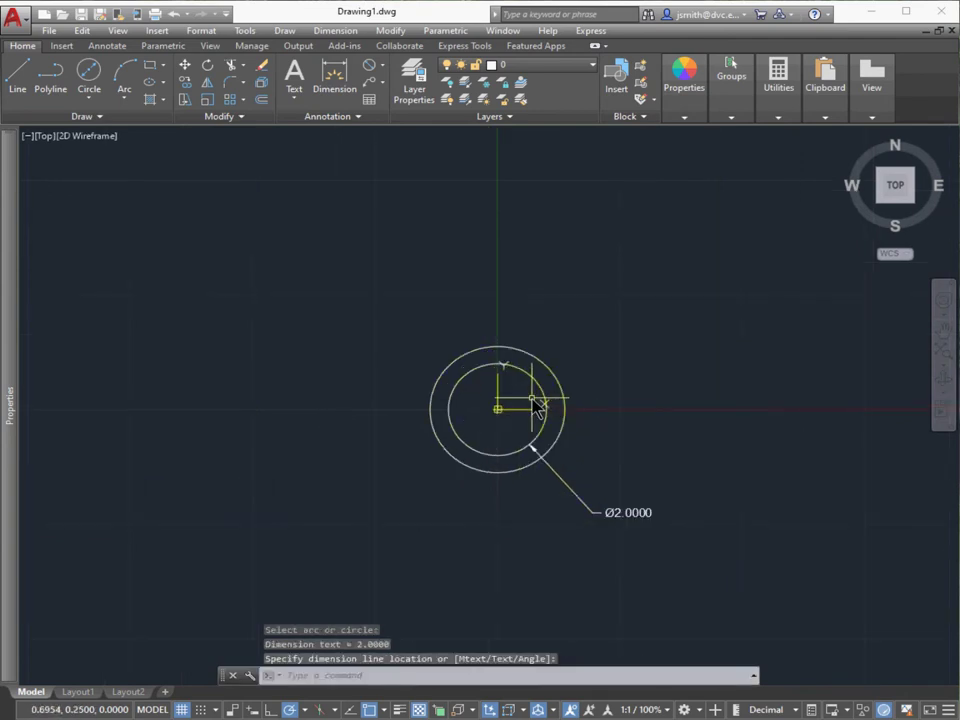
scroll(494, 400, "up", 2)
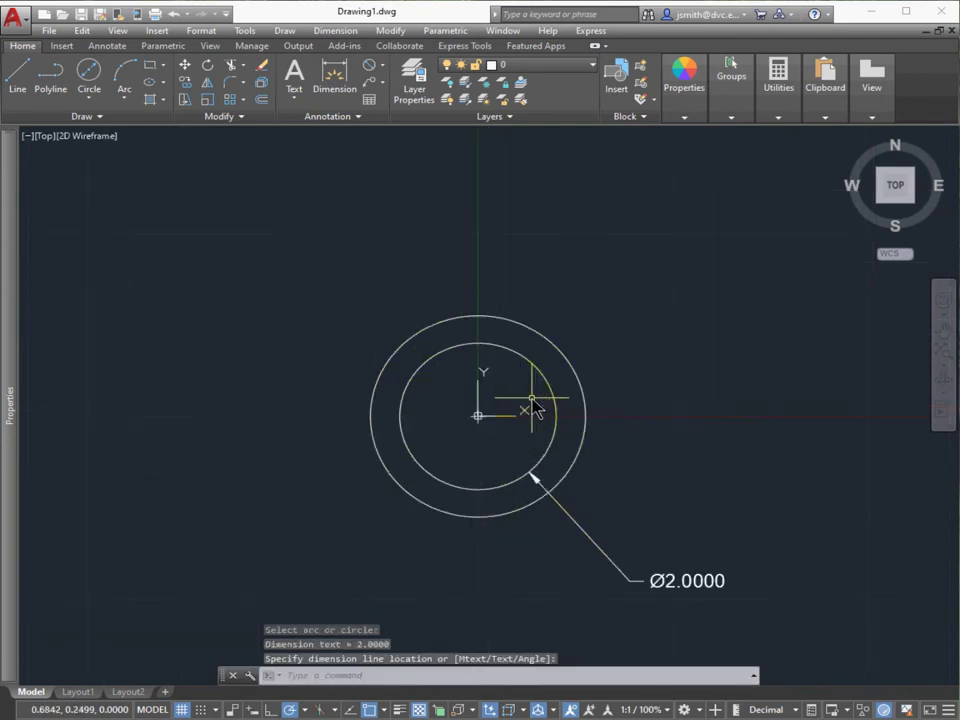
left_click(381, 65)
left_click(411, 236)
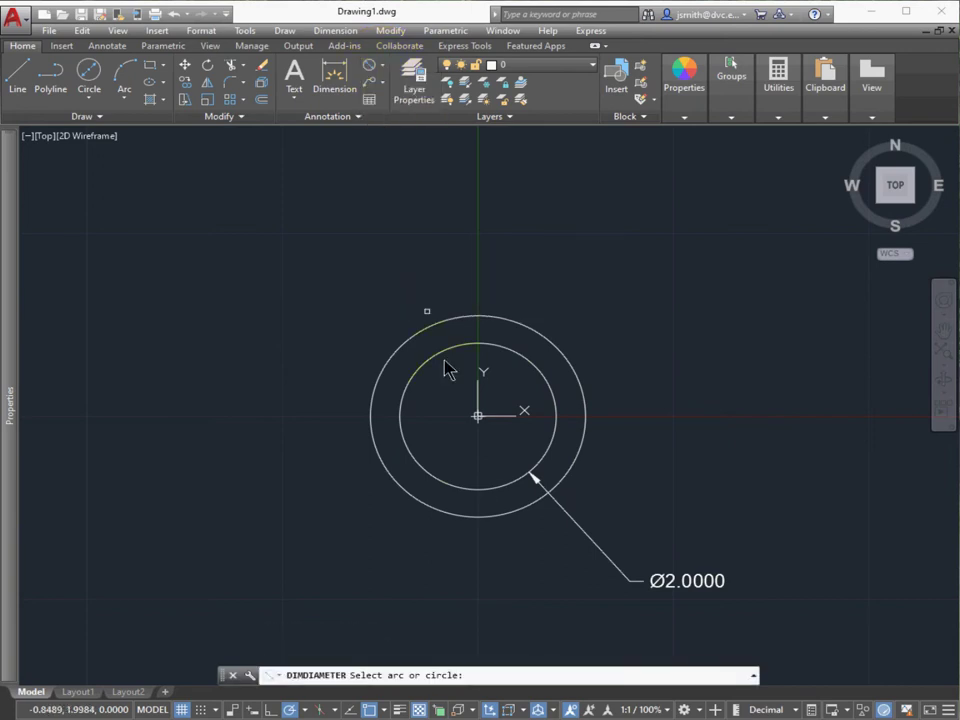
left_click(422, 515)
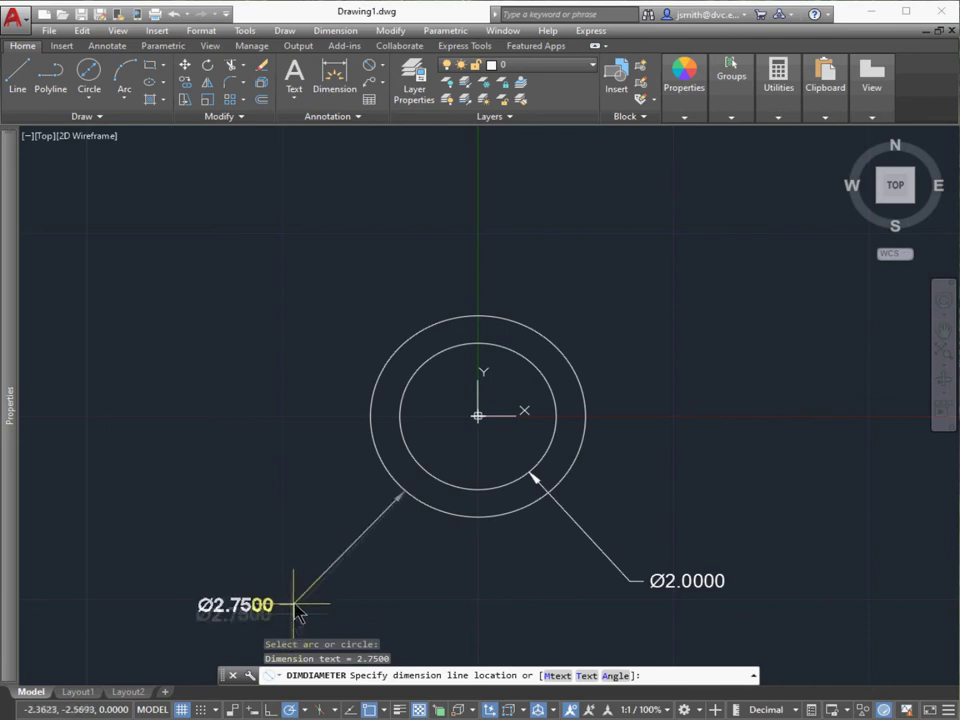
left_click(325, 599)
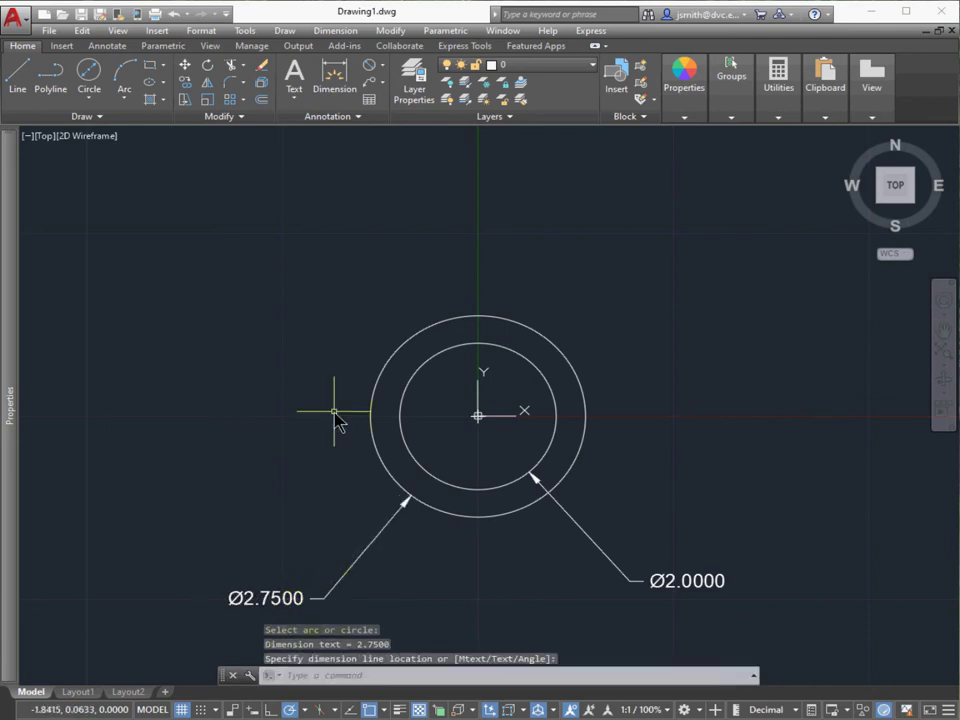
Draw a diameter 5 circle centred at 0,0 using Center, Diameter.
left_click(92, 98)
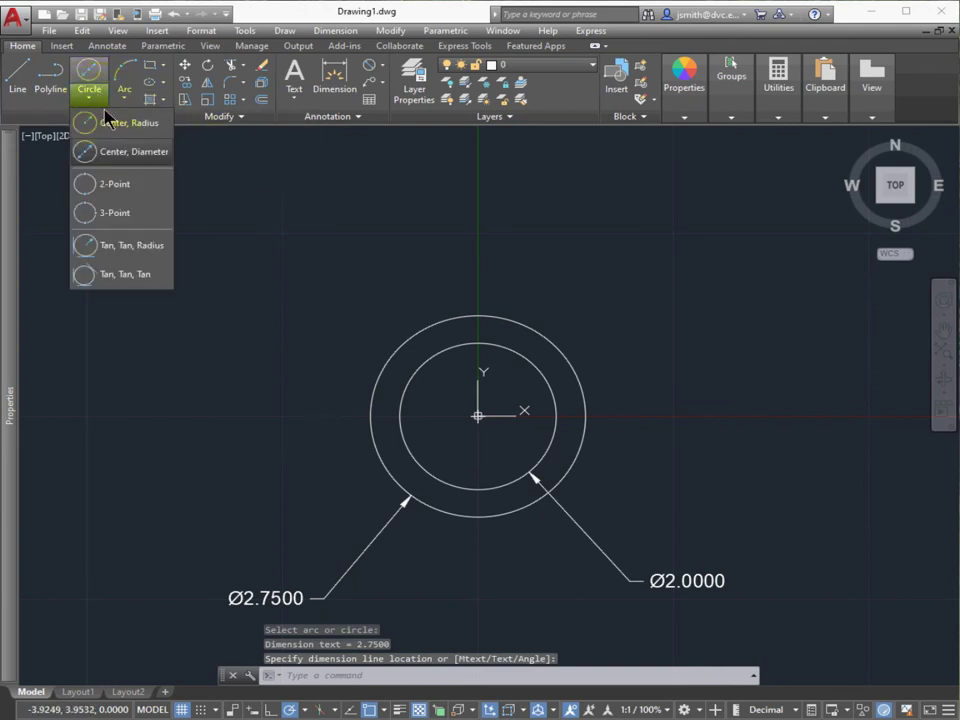
left_click(122, 152)
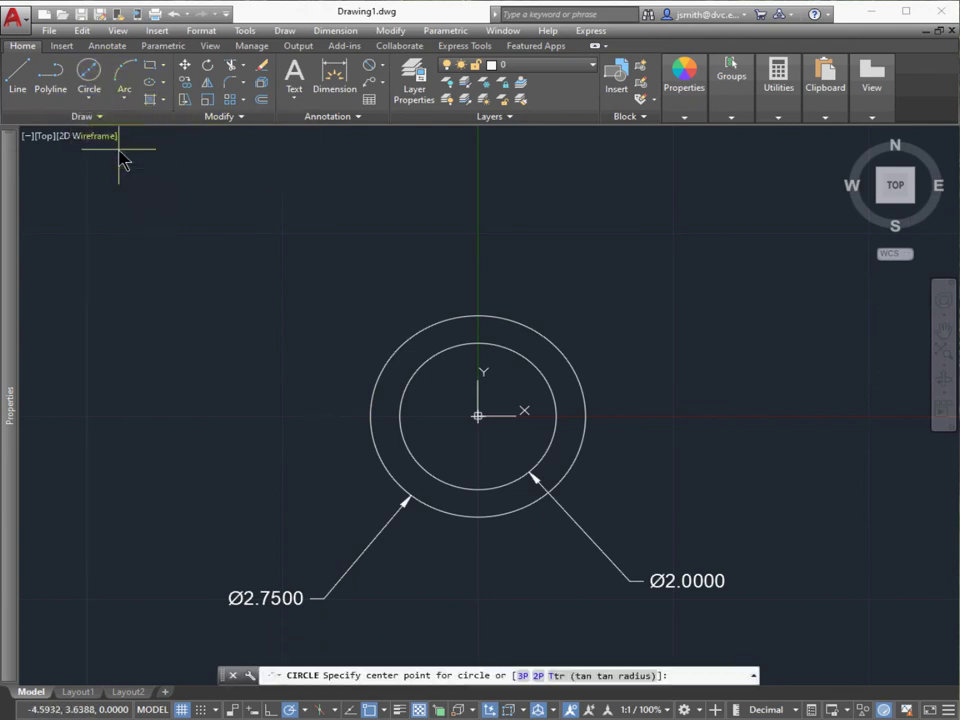
key("Return")
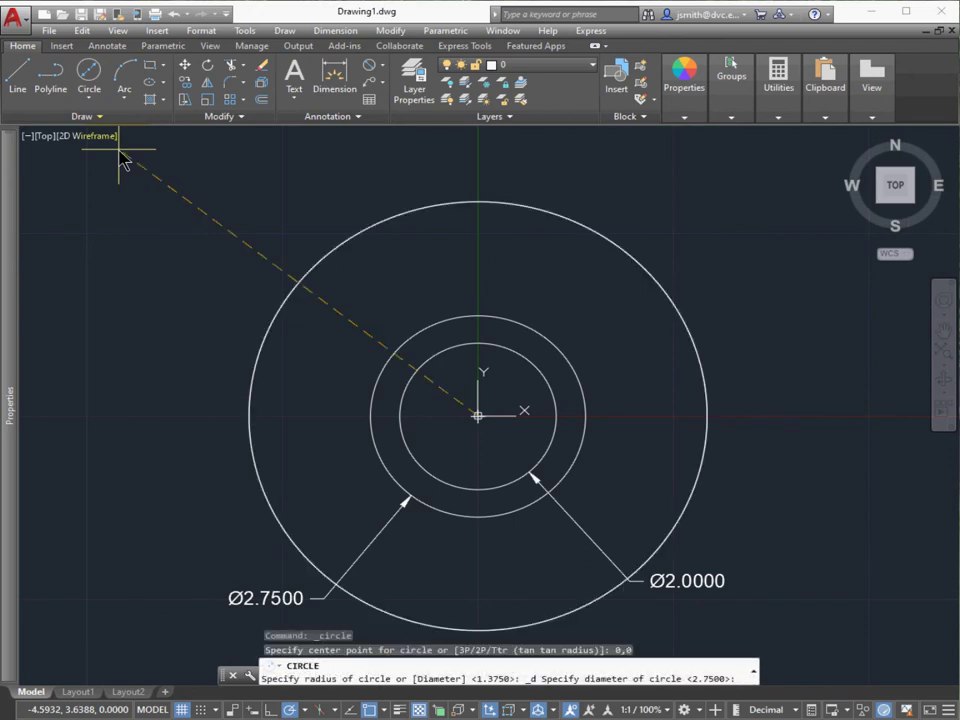
type("5")
key("Return")
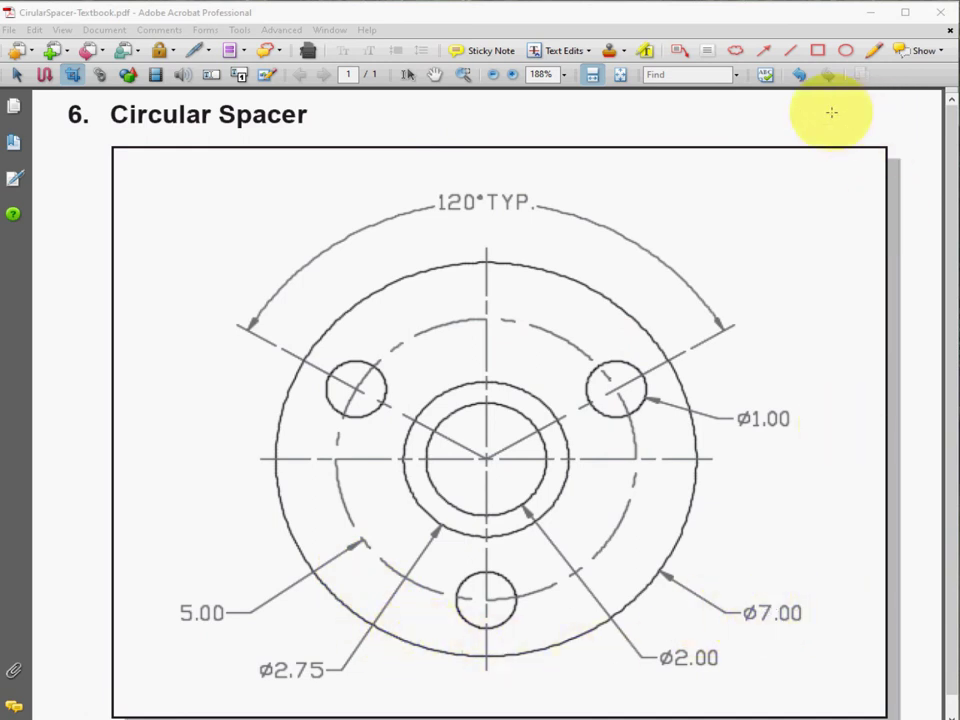
Draw the outer diameter 7 circle centred at 0,0 and zoom out to fit all circles.
left_click(870, 17)
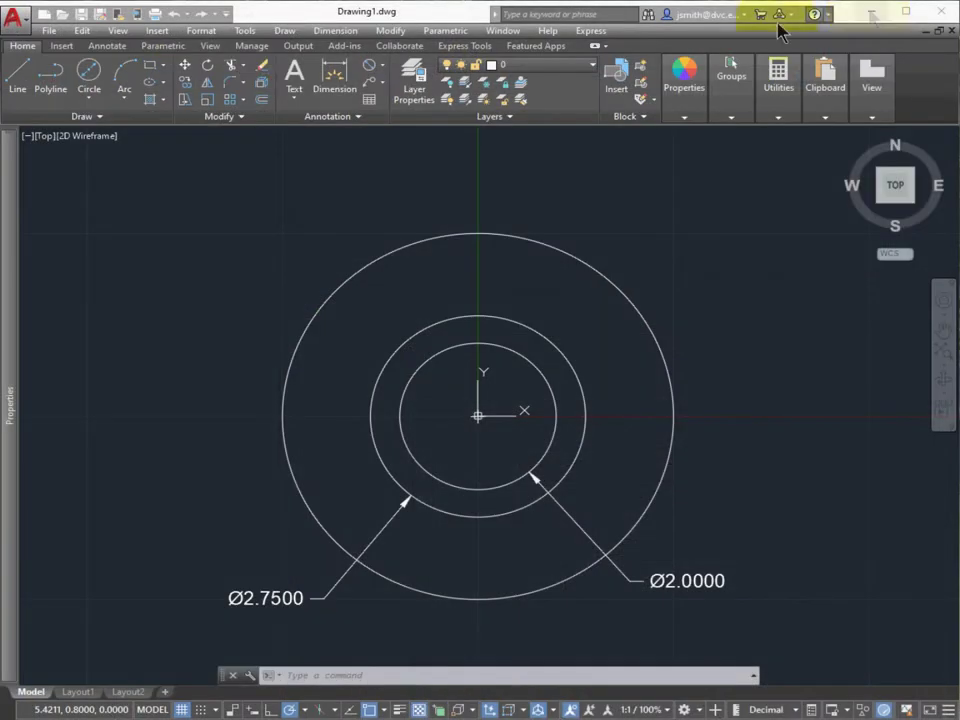
left_click(90, 103)
left_click(130, 153)
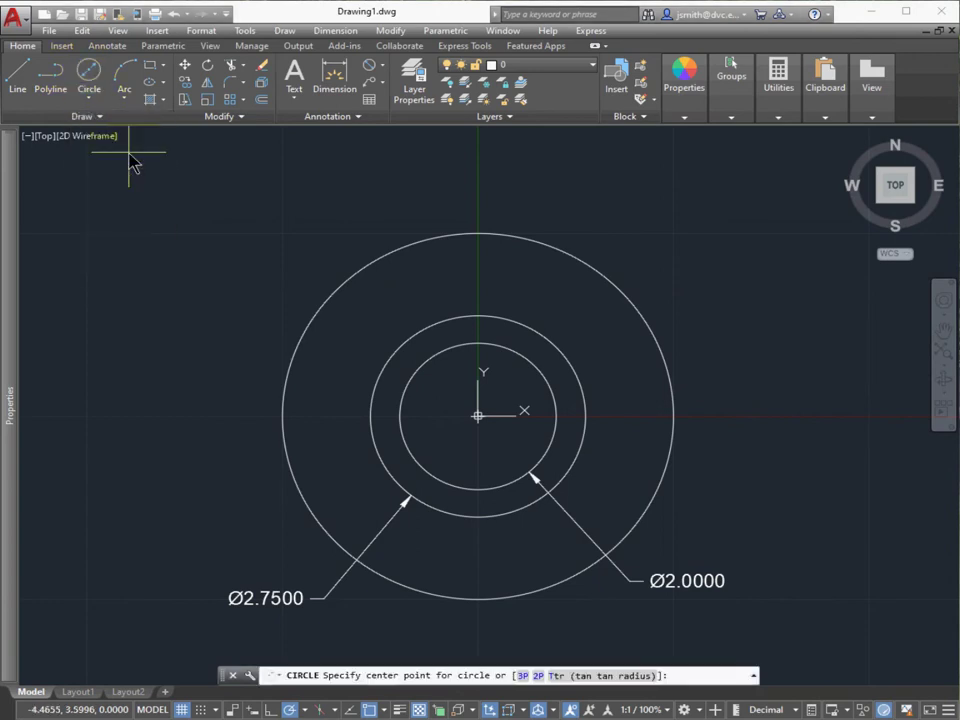
key("Return")
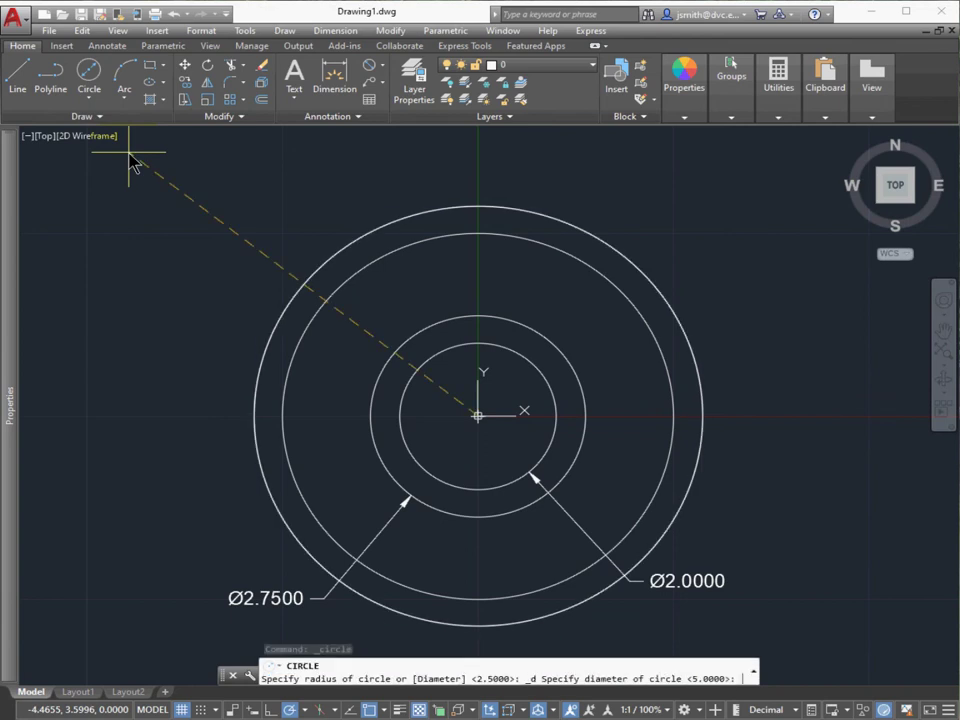
type("7")
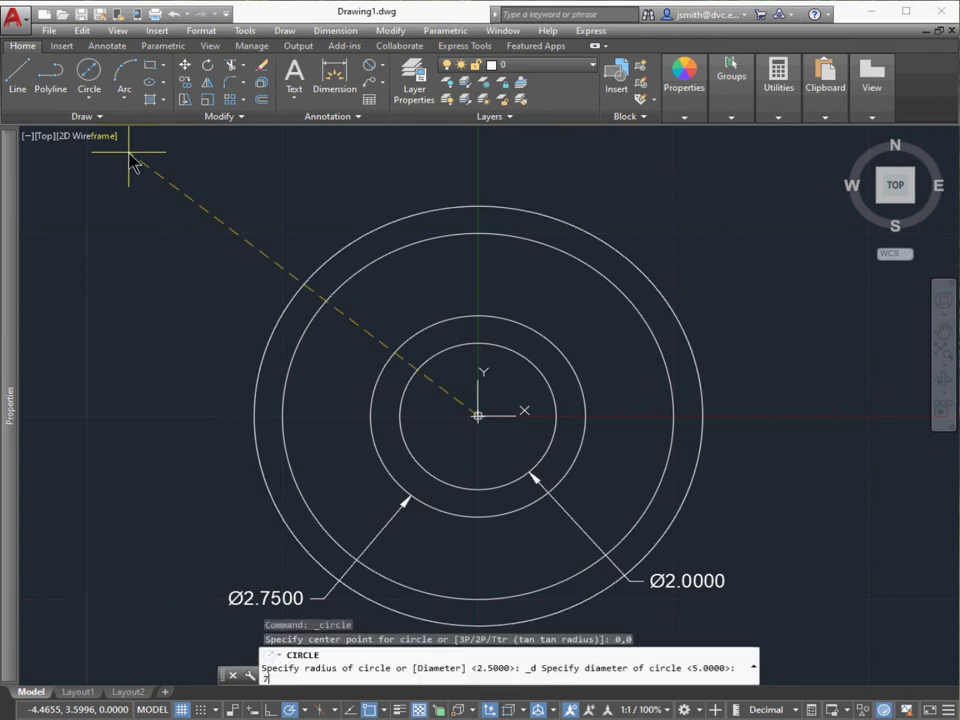
key("Return")
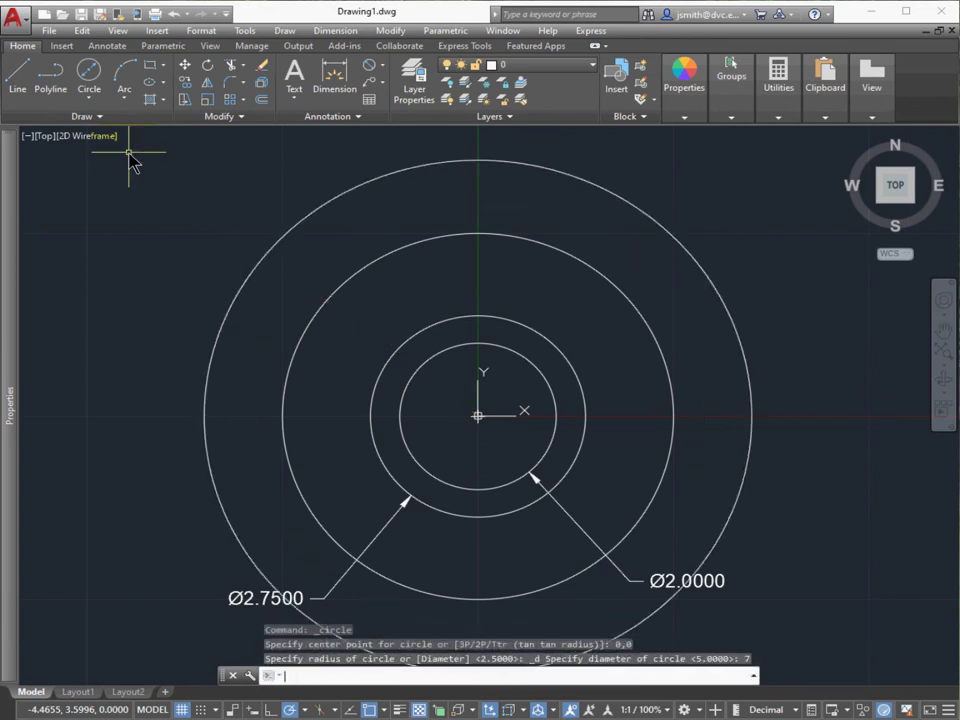
scroll(495, 333, "down", 1)
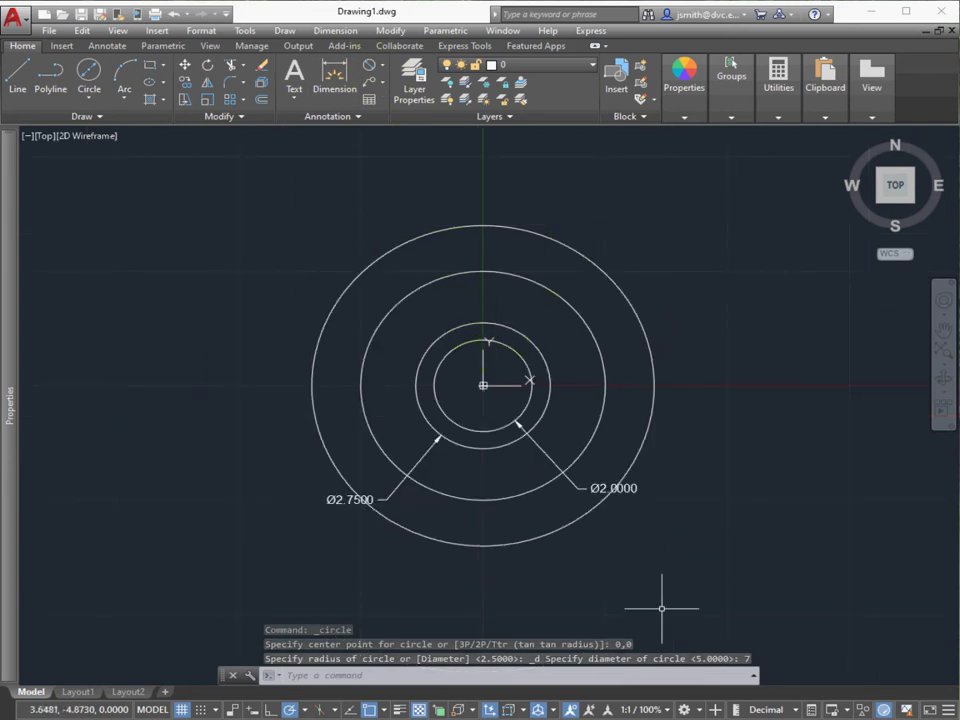
Check the drawing against the Circular Spacer textbook page, then return to AutoCAD.
mouse_move(833, 716)
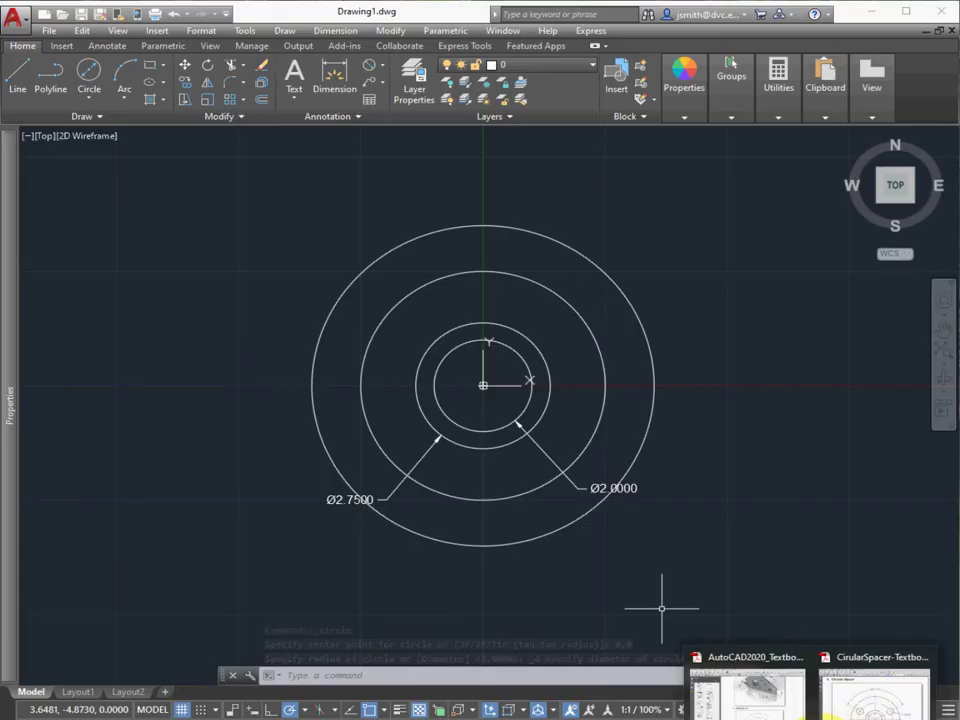
left_click(870, 688)
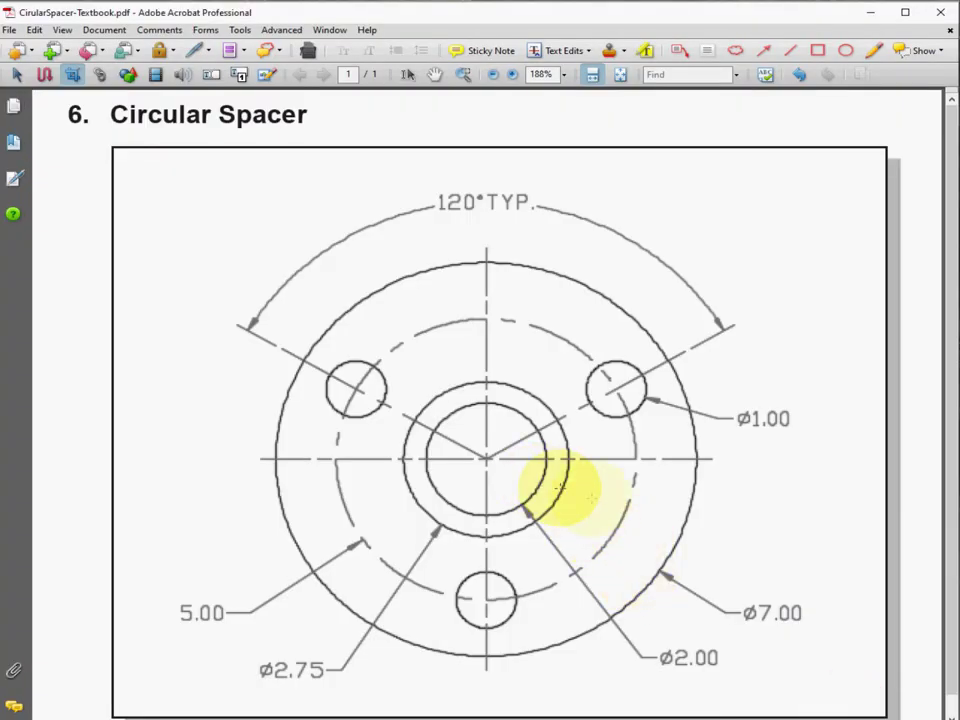
left_click(868, 12)
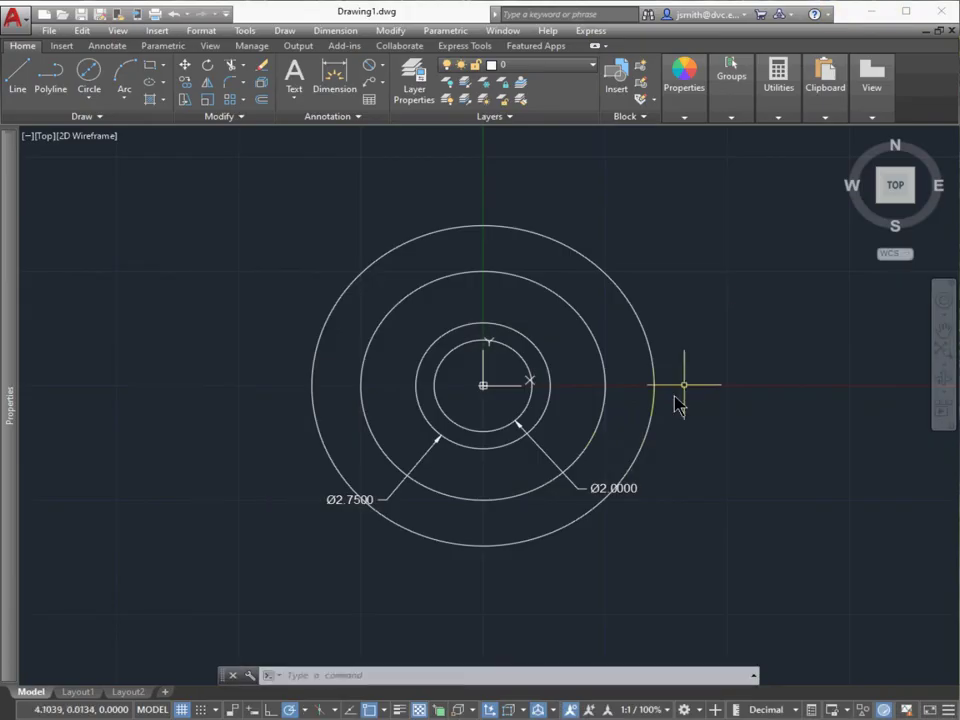
Drag the Ø2.0000 and Ø2.7500 dimension labels outward, clear of the larger circles.
left_click(606, 496)
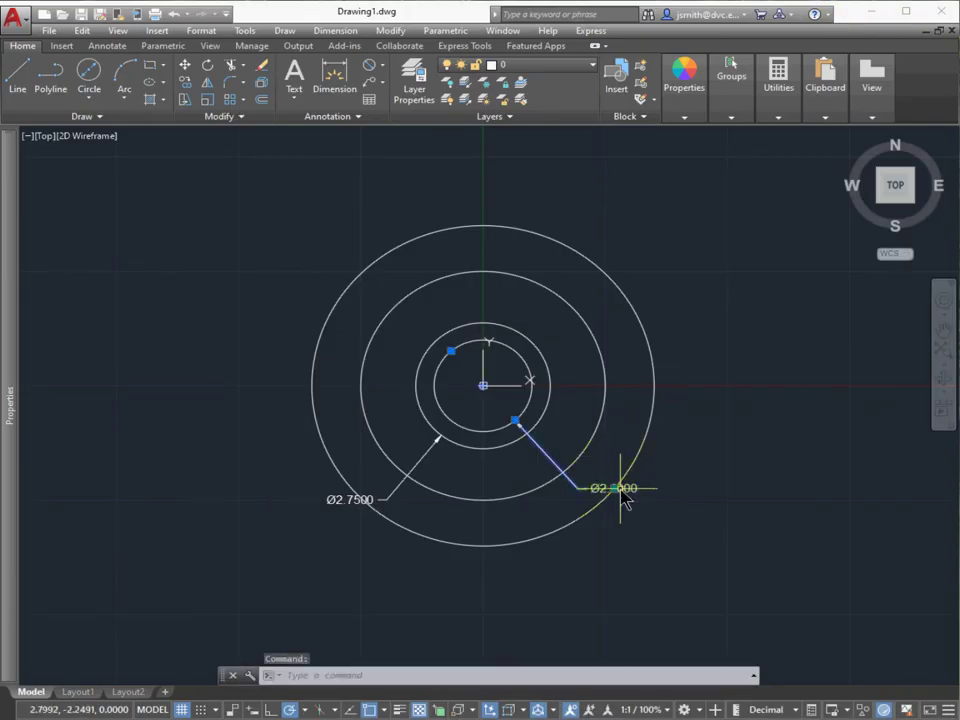
left_click(616, 489)
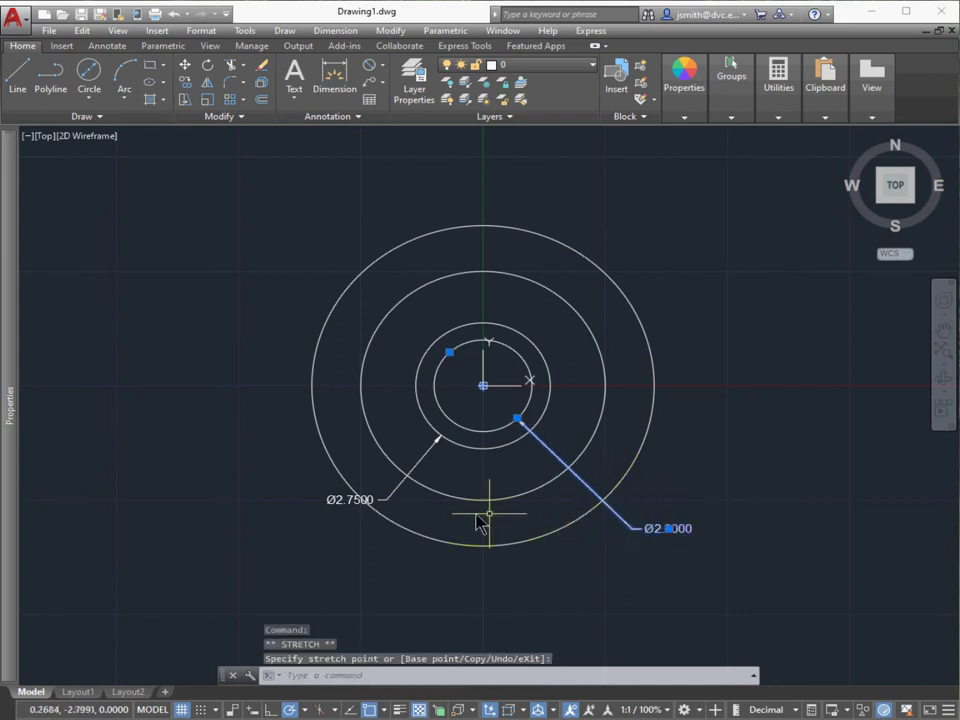
left_click(342, 506)
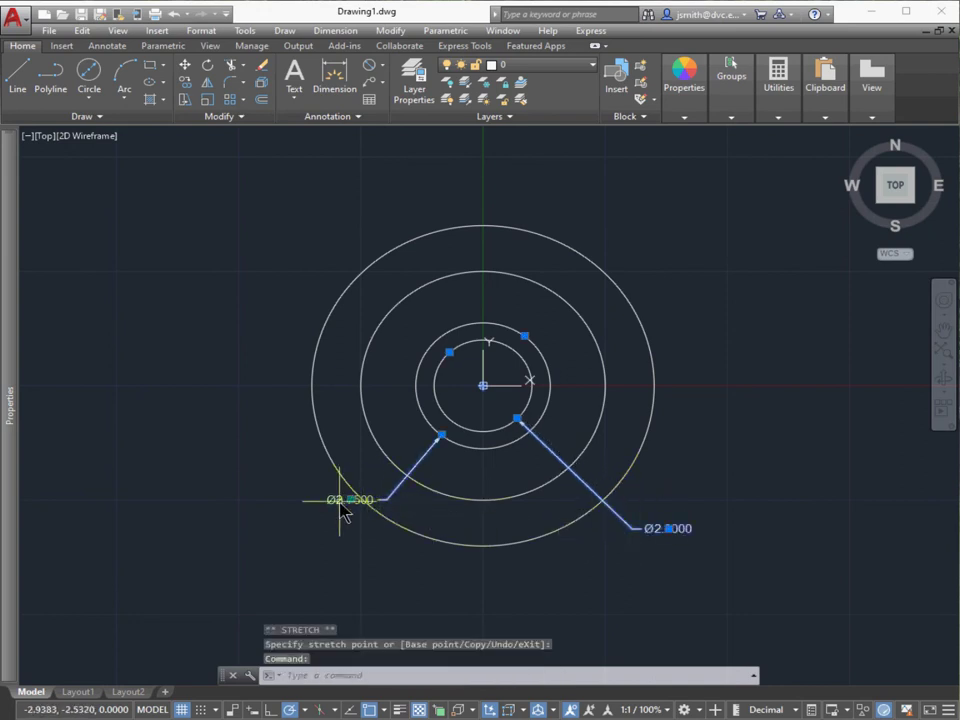
left_click(350, 500)
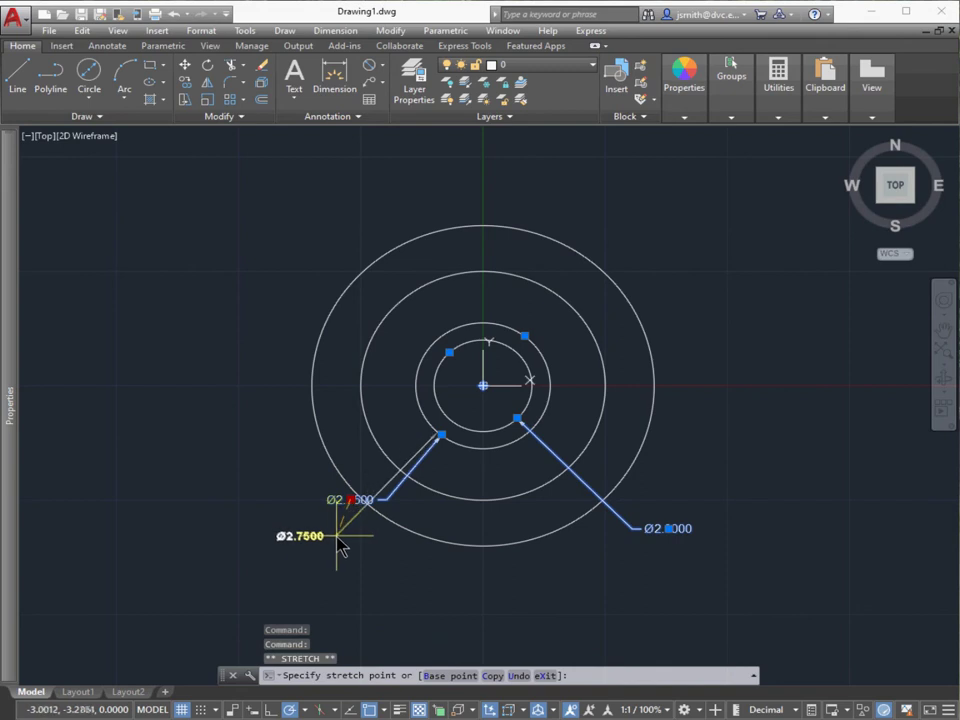
left_click(315, 523)
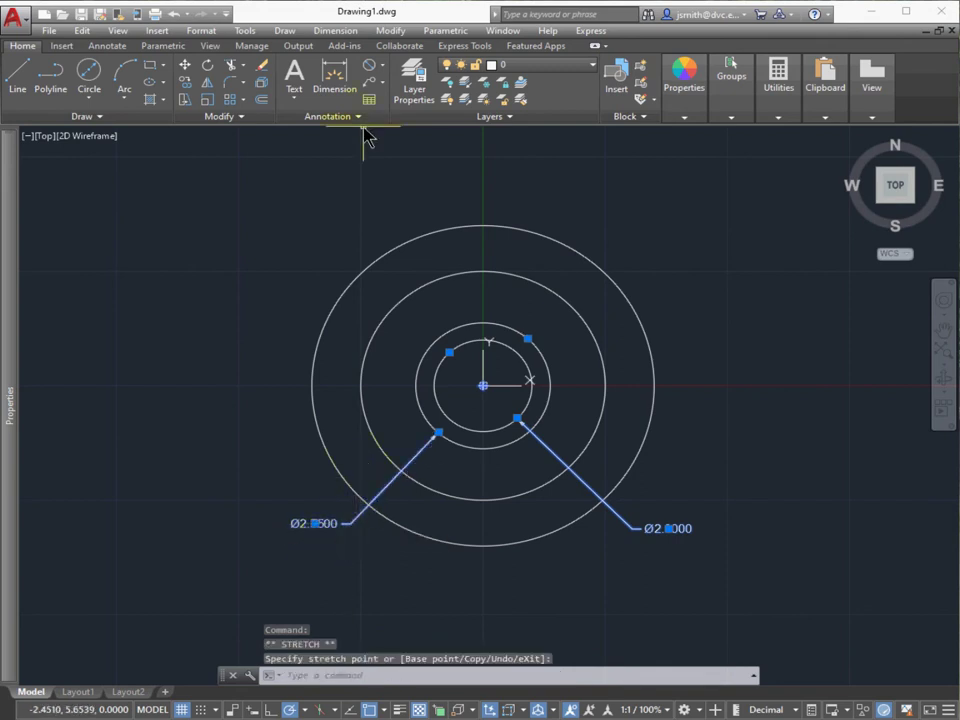
Add diameter dimensions Ø5.0000 on the left and Ø7.0000 on the right of the outer circles.
left_click(382, 65)
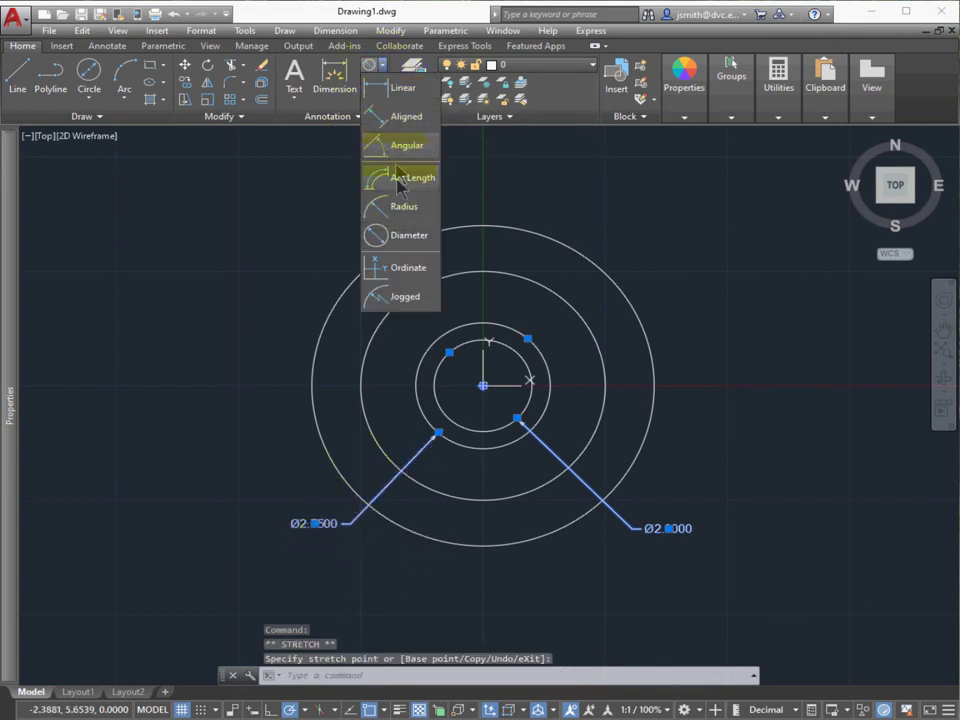
left_click(405, 236)
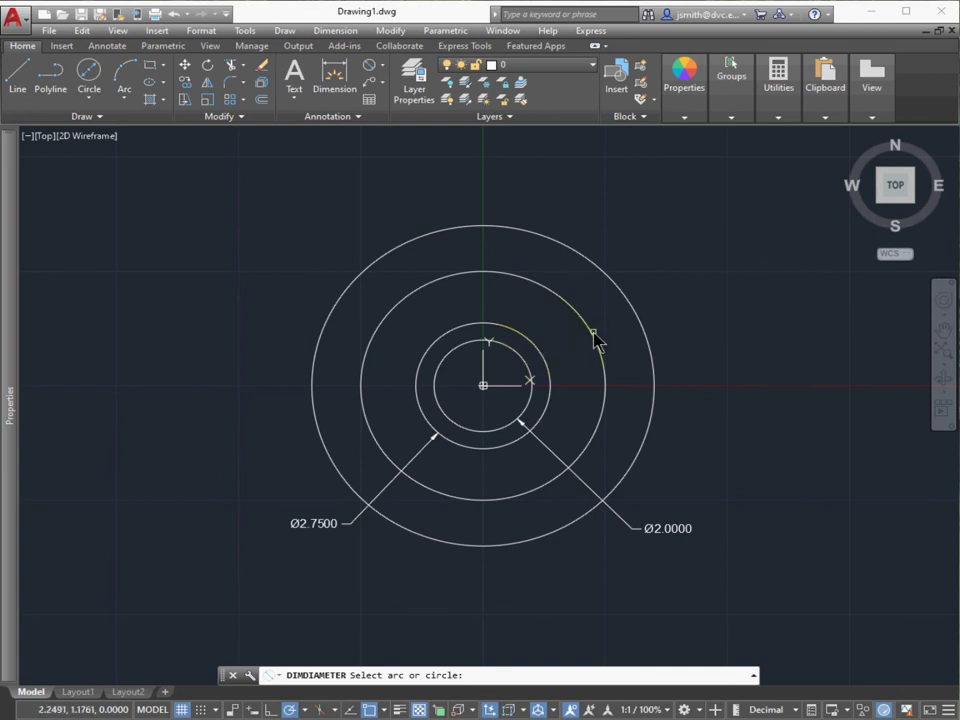
left_click(390, 462)
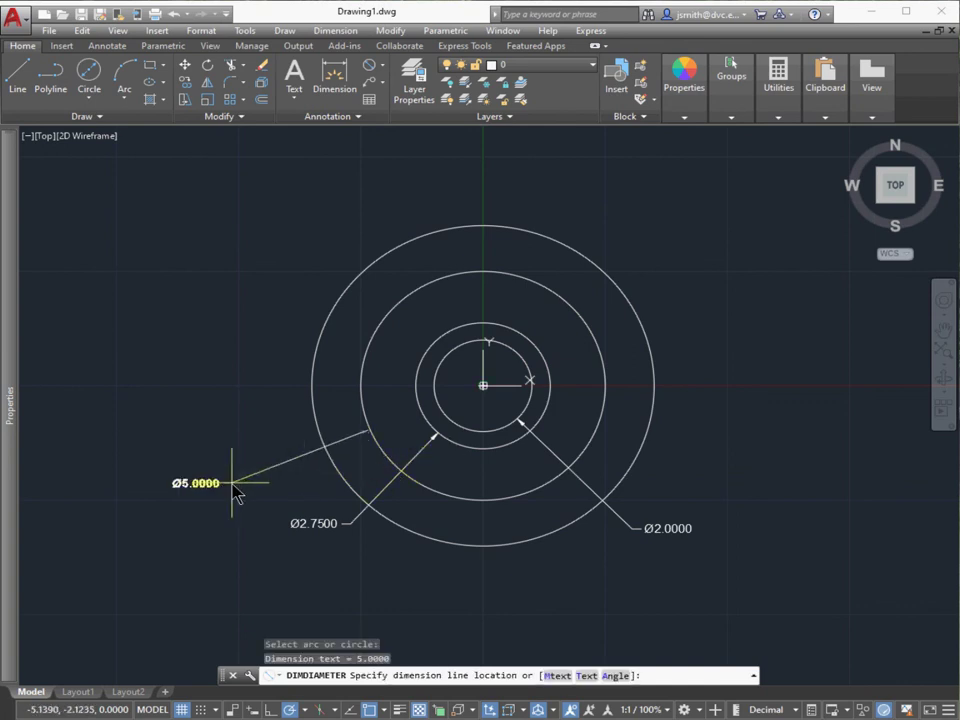
left_click(294, 489)
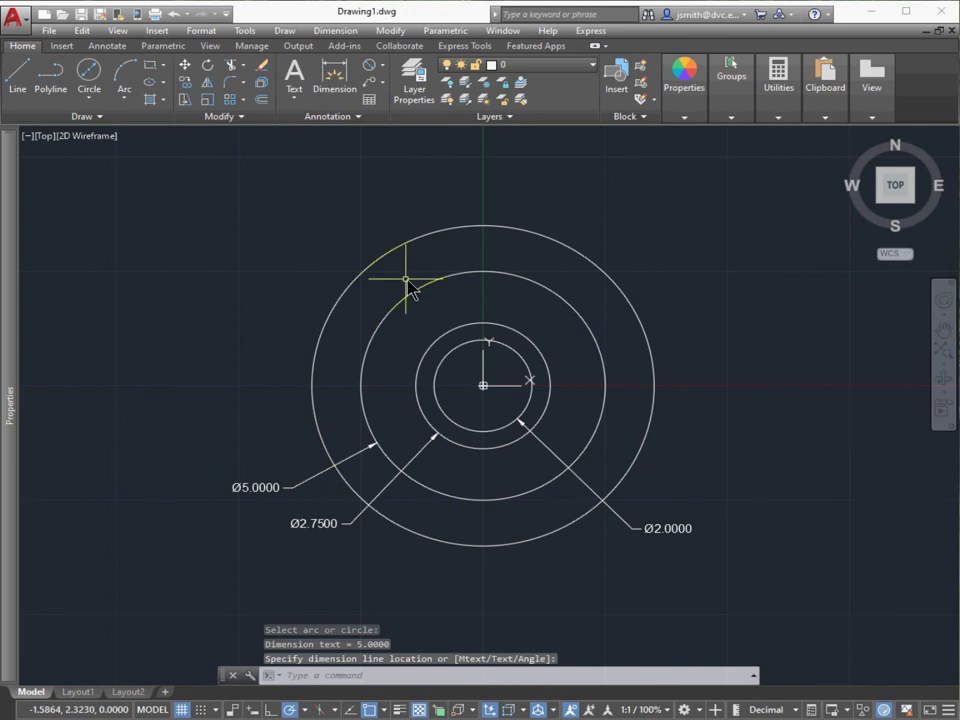
left_click(384, 65)
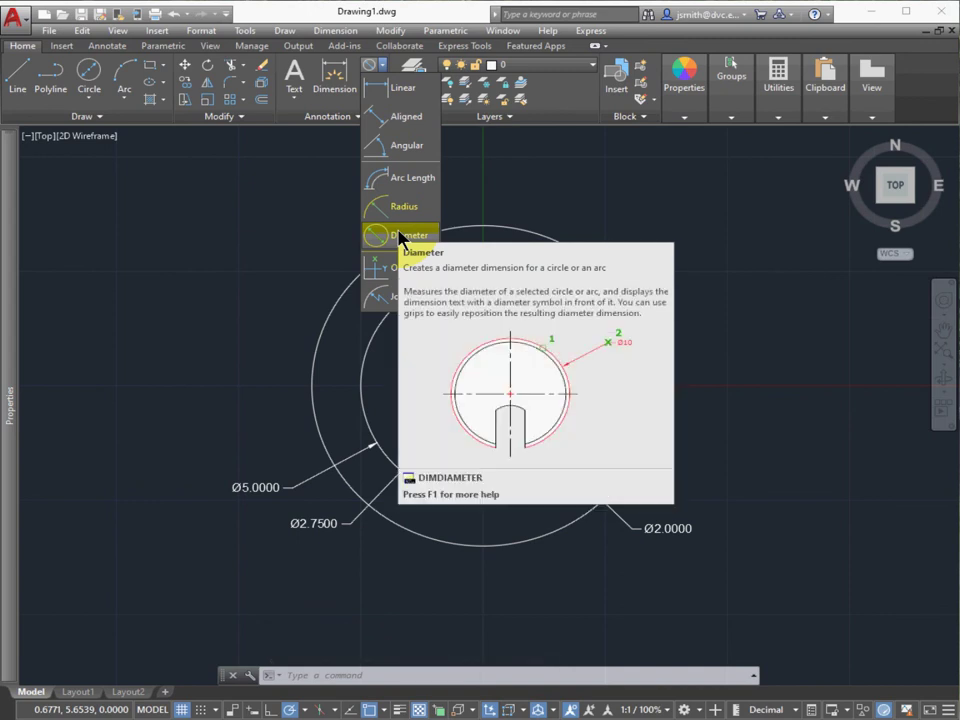
left_click(400, 236)
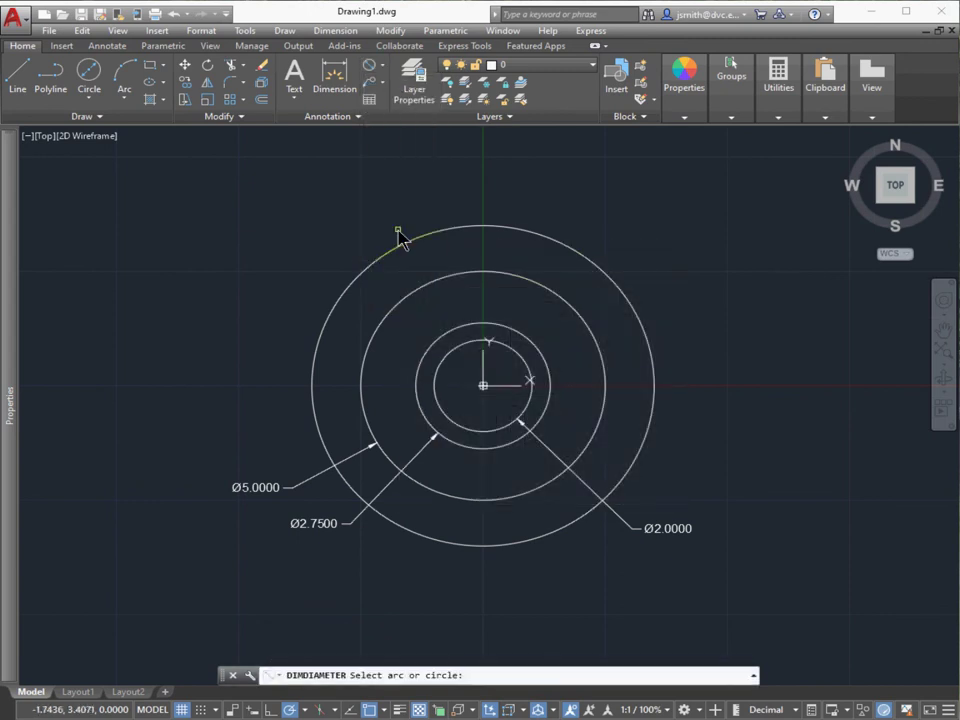
left_click(637, 465)
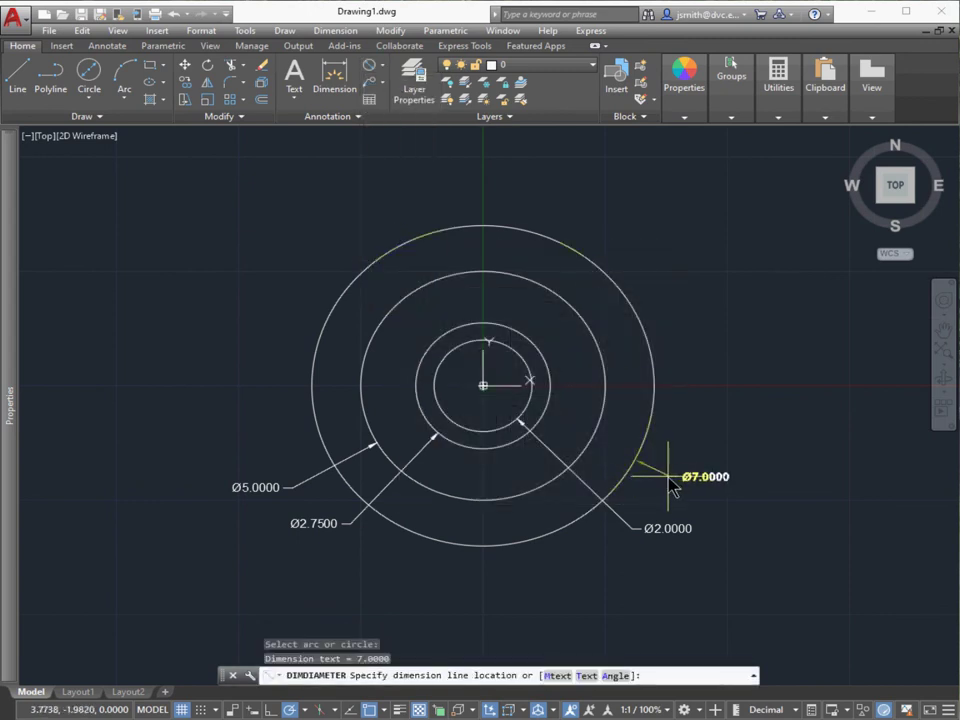
left_click(668, 477)
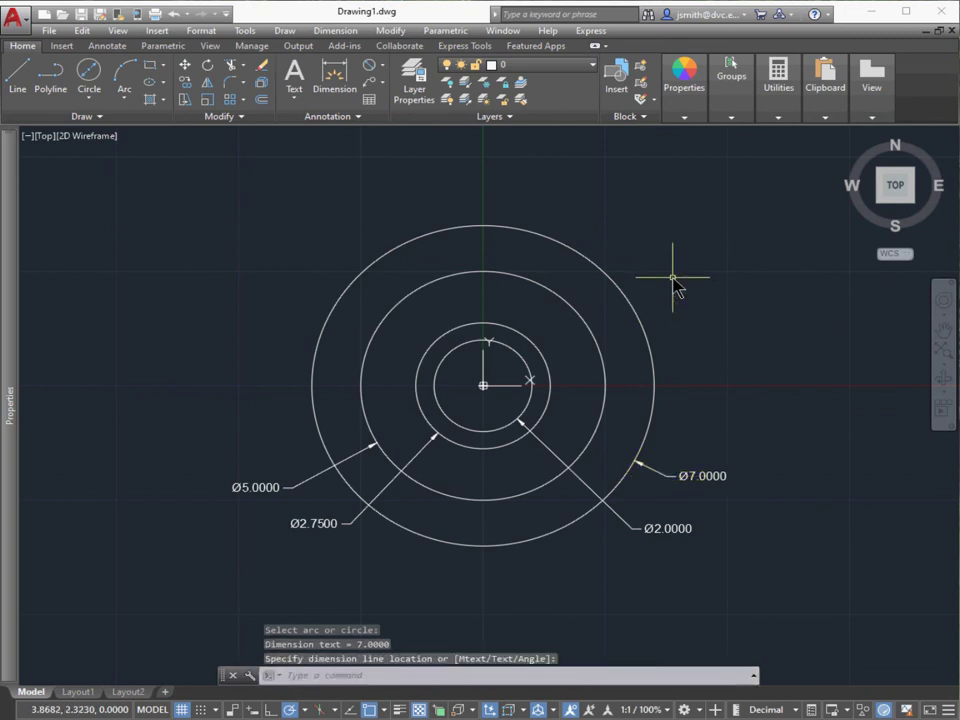